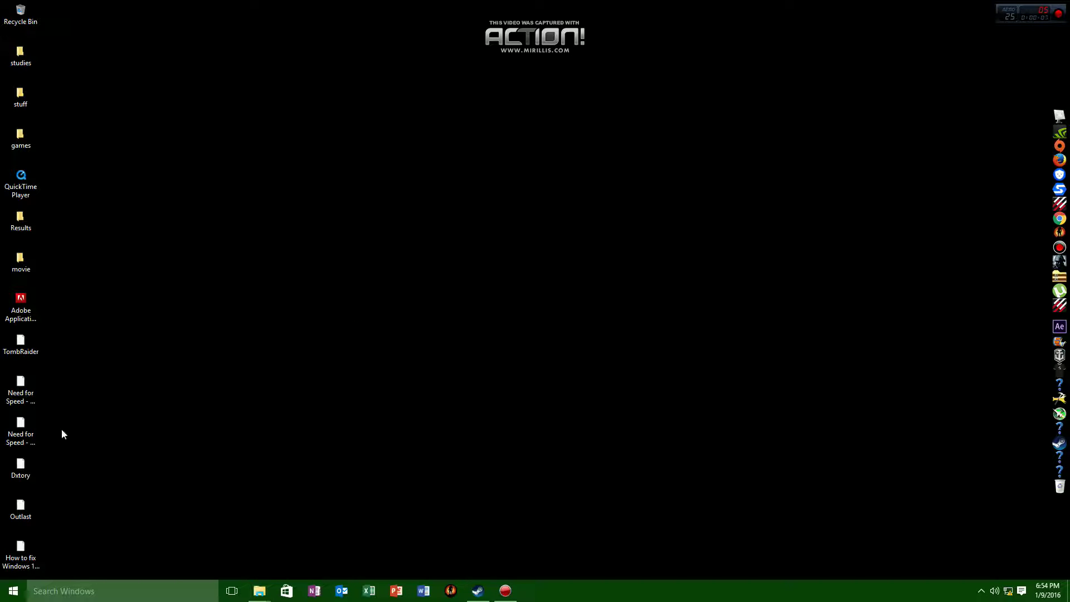
# Preview the four open File Explorer windows and bring up the This PC window
pyautogui.click(260, 590)
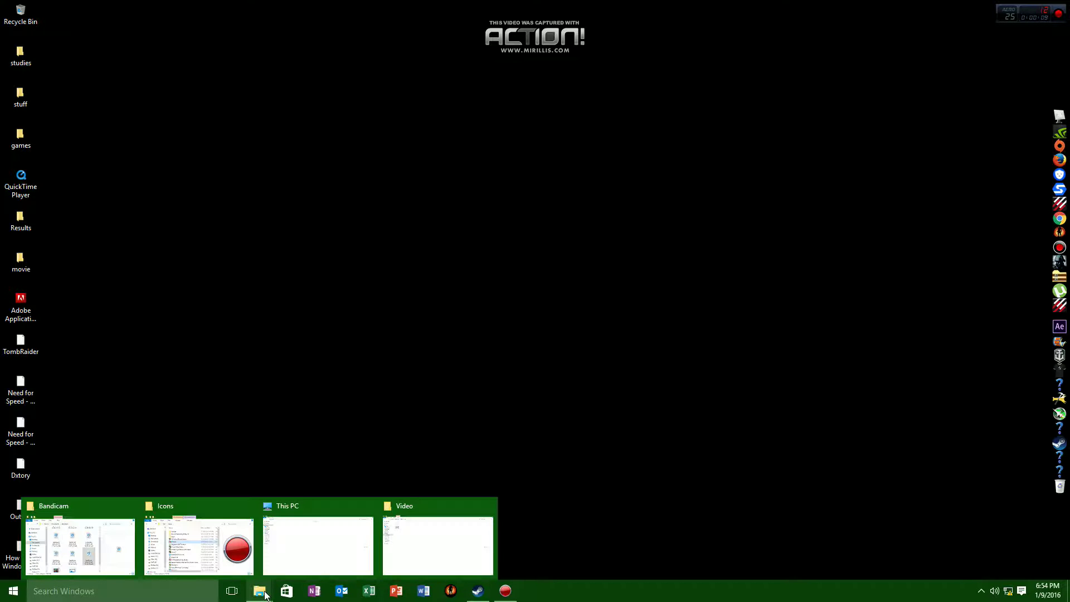
pyautogui.click(318, 544)
pyautogui.rightClick(382, 251)
# Open the loading This PC window and launch System Configuration by running msconfig
pyautogui.click(420, 298)
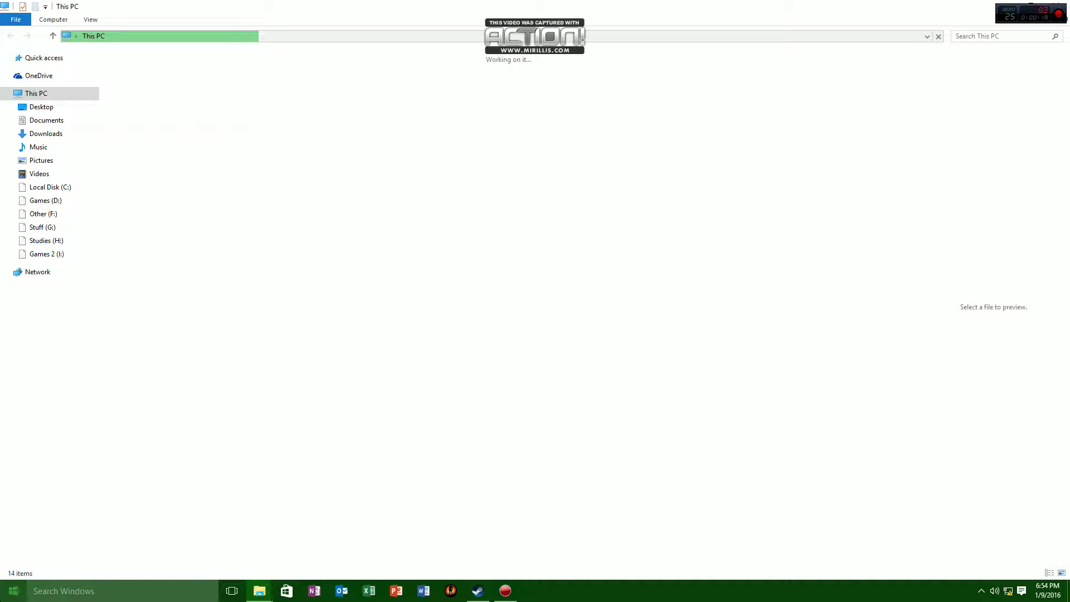
pyautogui.press('super+x')
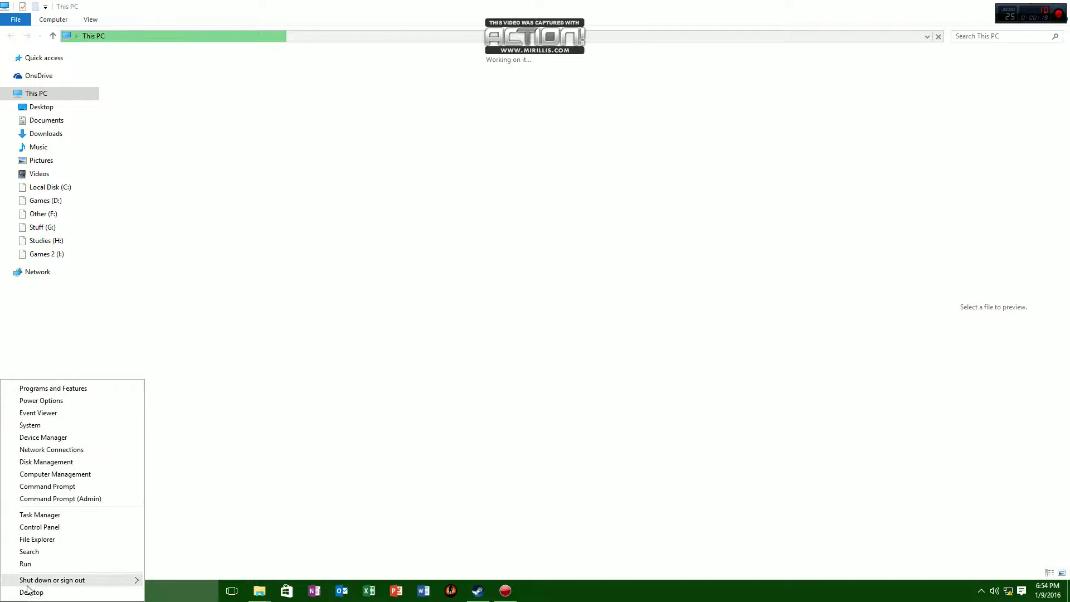
pyautogui.click(25, 565)
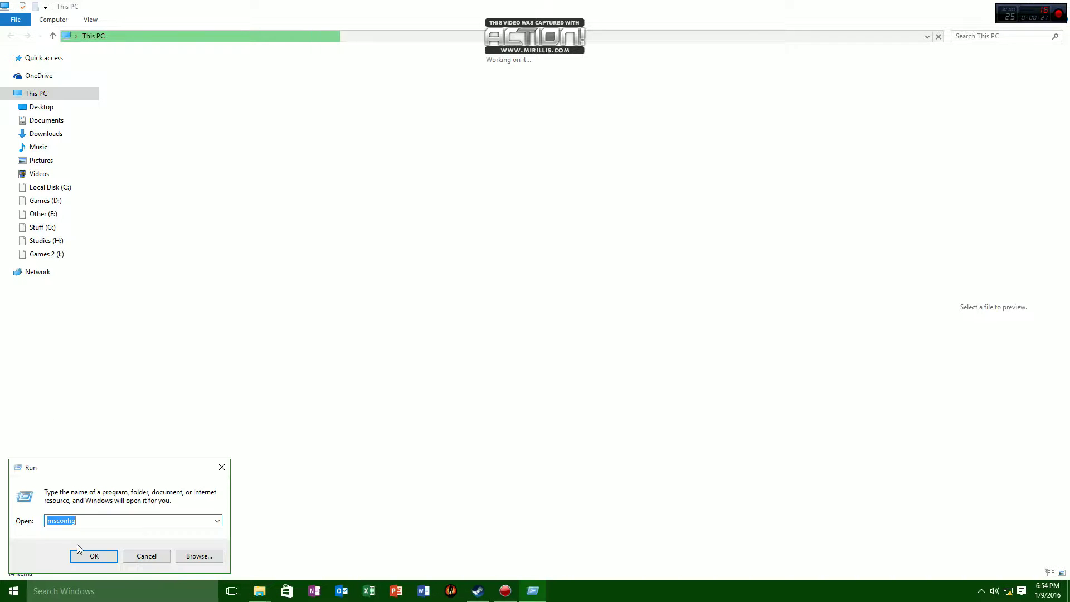
pyautogui.write('msconfig')
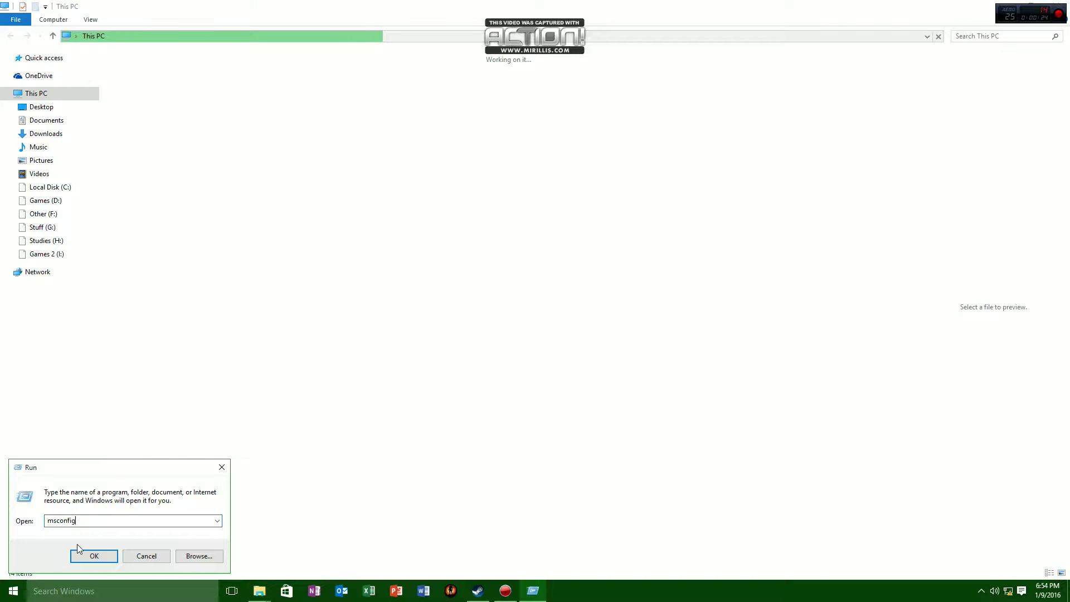
pyautogui.click(86, 560)
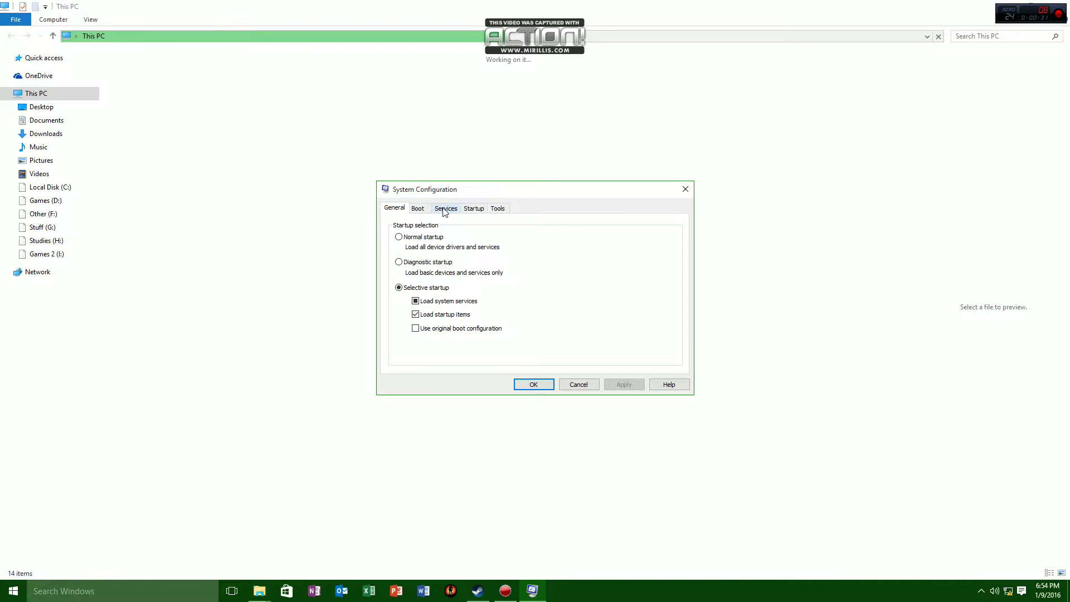
# Uncheck the Windows Search service on the Services tab
pyautogui.click(444, 210)
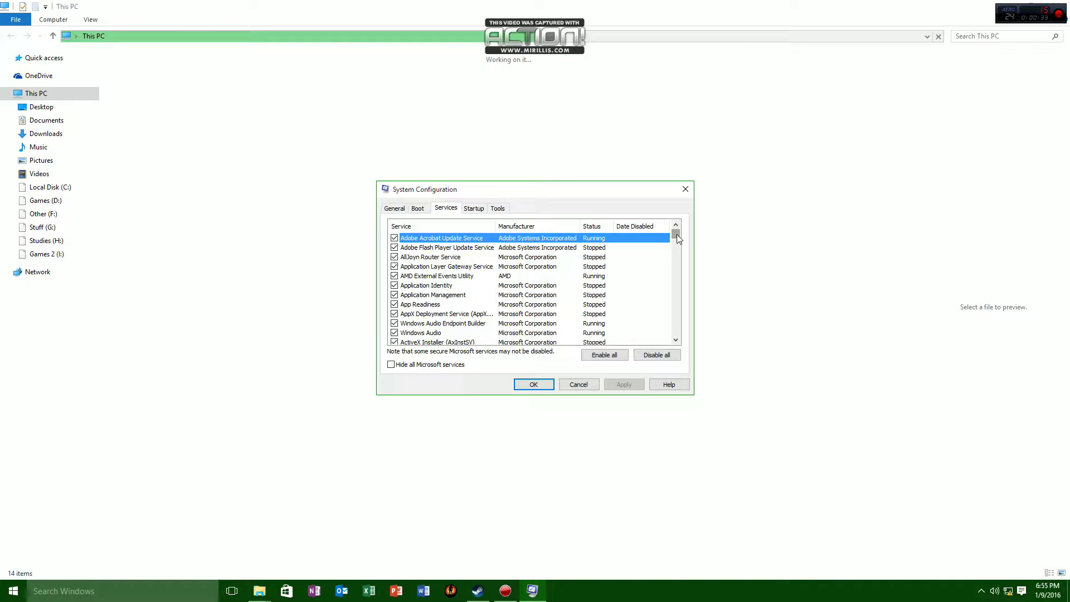
pyautogui.moveTo(676, 235); pyautogui.dragTo(676, 330)
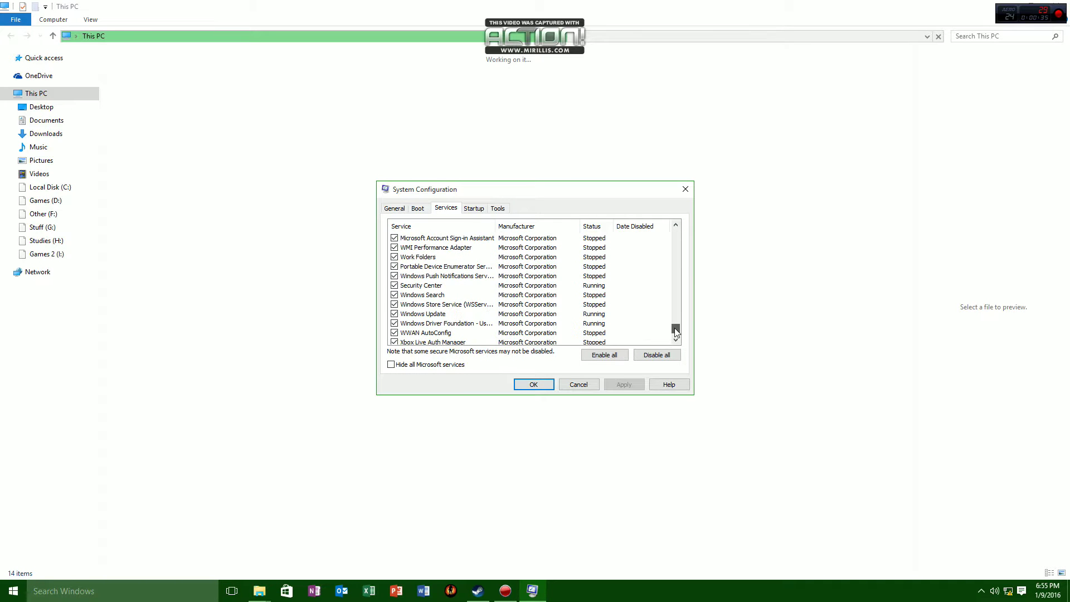
pyautogui.moveTo(674, 328); pyautogui.dragTo(676, 332)
pyautogui.click(410, 278)
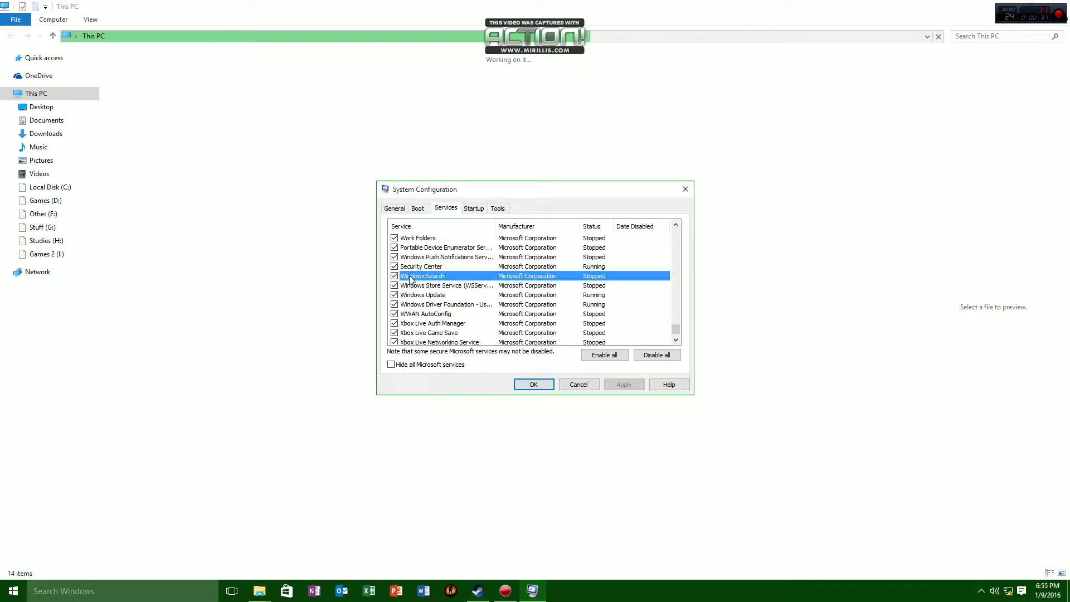
pyautogui.click(394, 276)
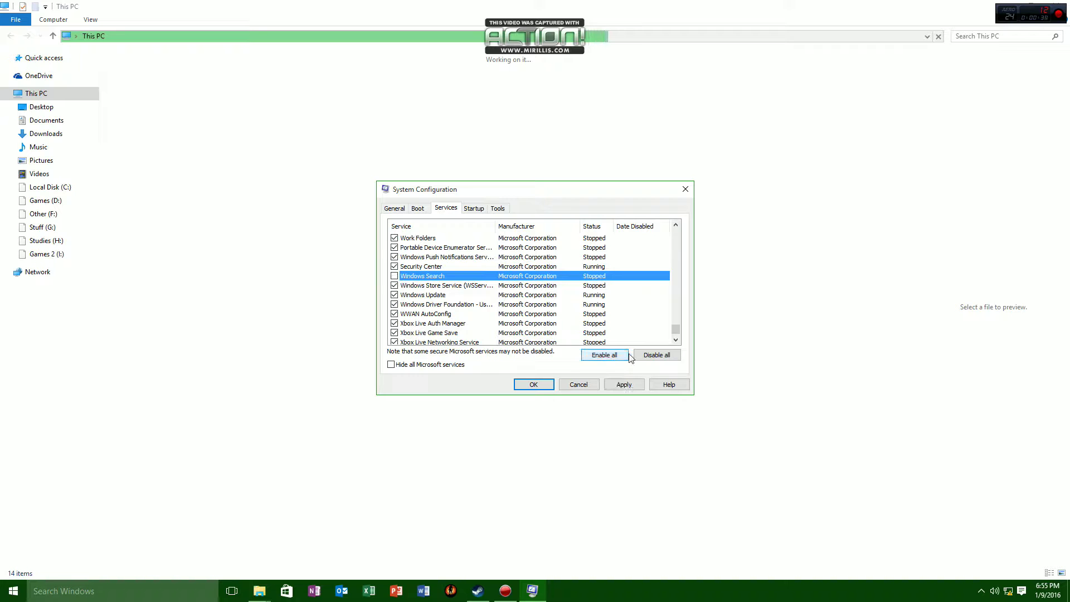
# Apply the service change and close System Configuration with Exit without restart
pyautogui.click(625, 387)
pyautogui.click(541, 386)
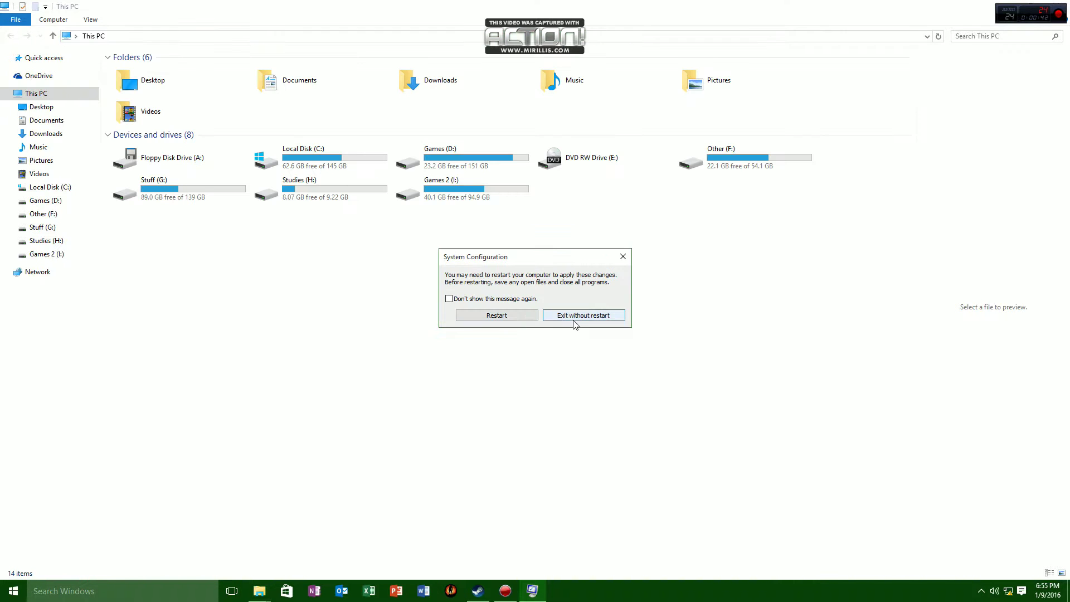
pyautogui.click(577, 318)
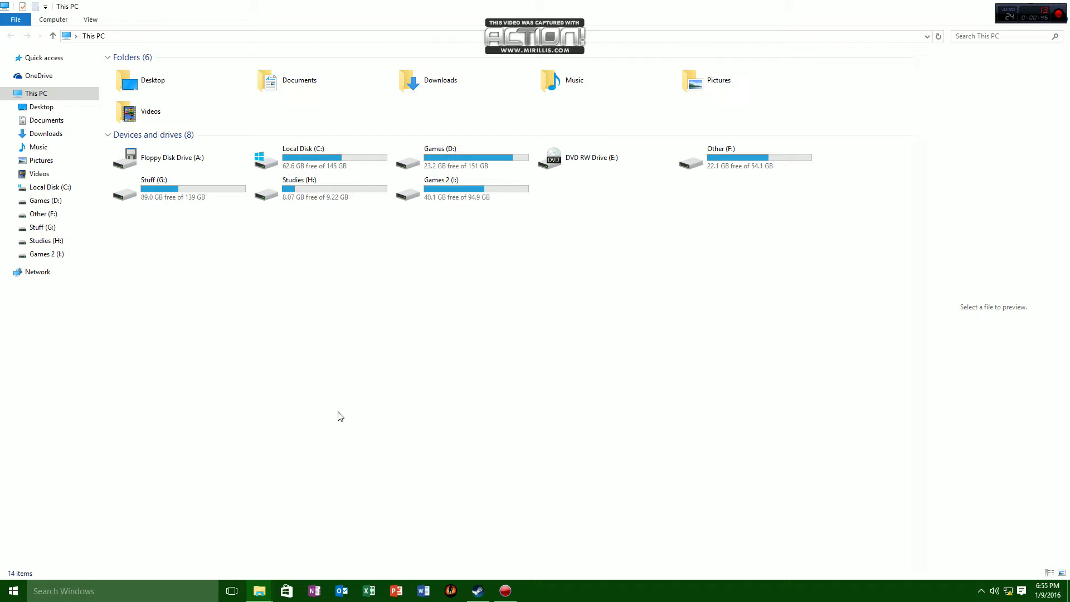
pyautogui.rightClick(363, 324)
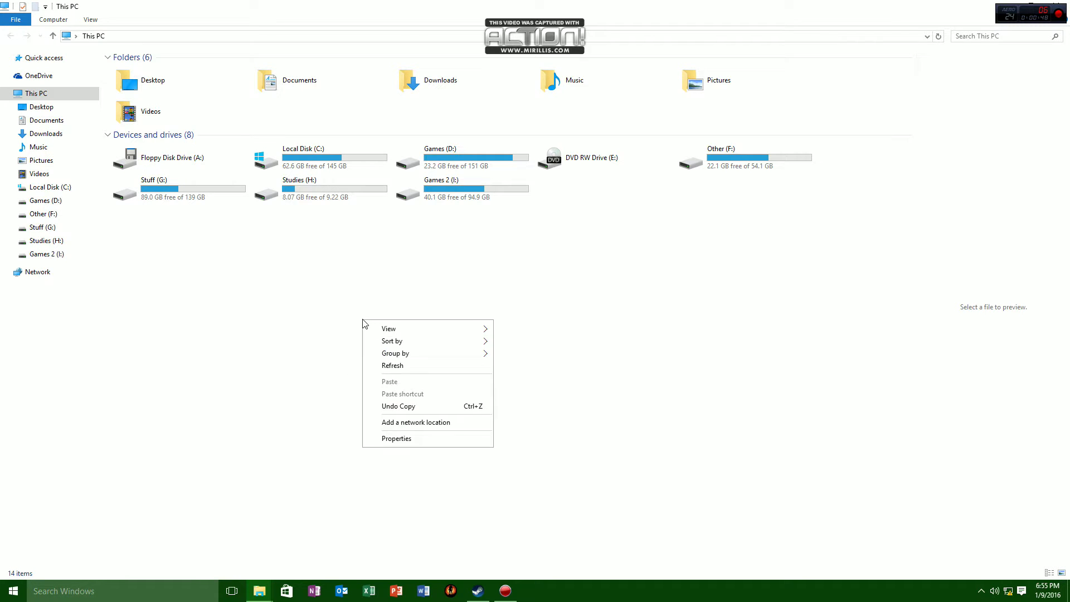
pyautogui.click(389, 292)
pyautogui.rightClick(389, 289)
pyautogui.rightClick(423, 289)
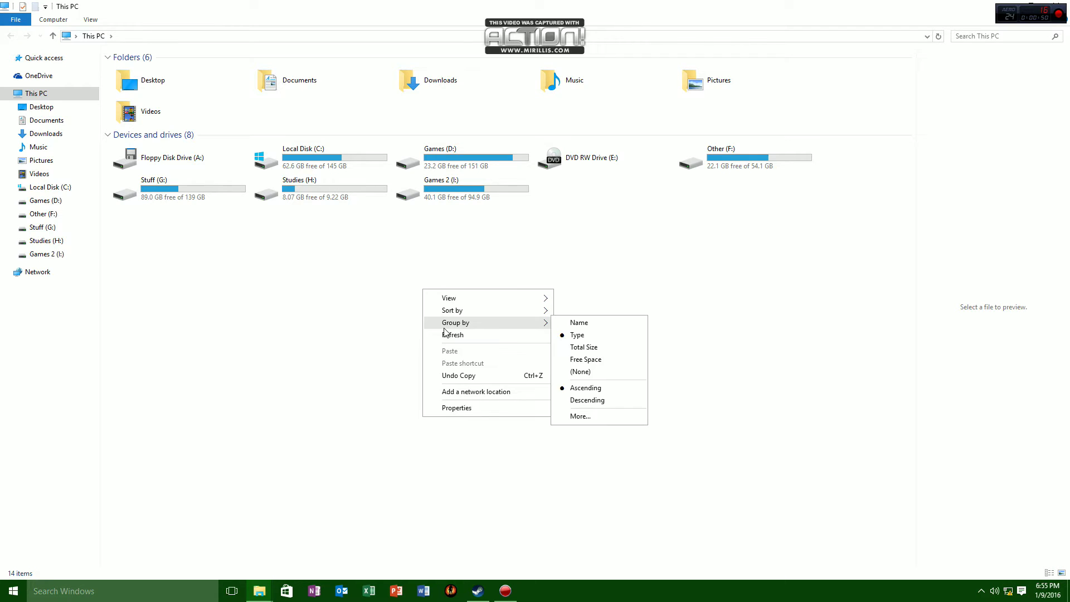
pyautogui.press('super+d')
pyautogui.rightClick(561, 357)
pyautogui.rightClick(242, 250)
pyautogui.click(260, 591)
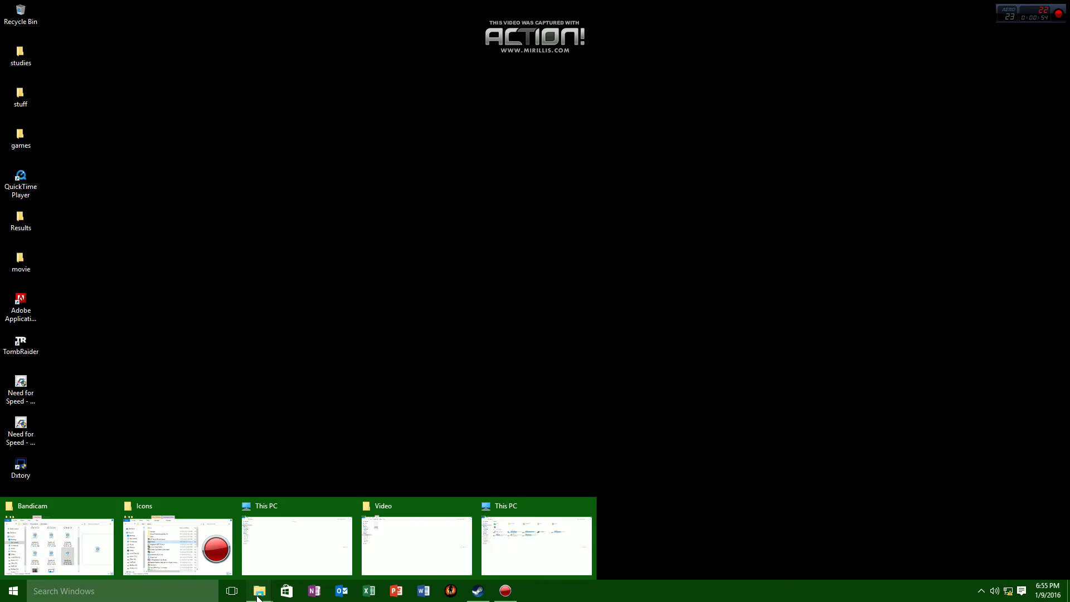
pyautogui.click(297, 543)
pyautogui.rightClick(346, 360)
pyautogui.click(408, 400)
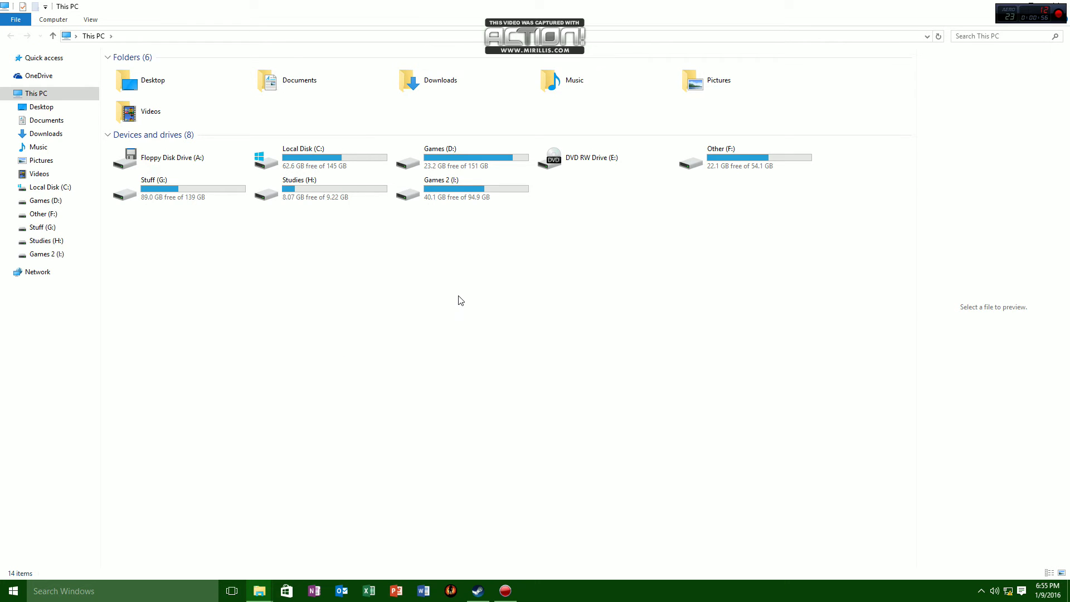